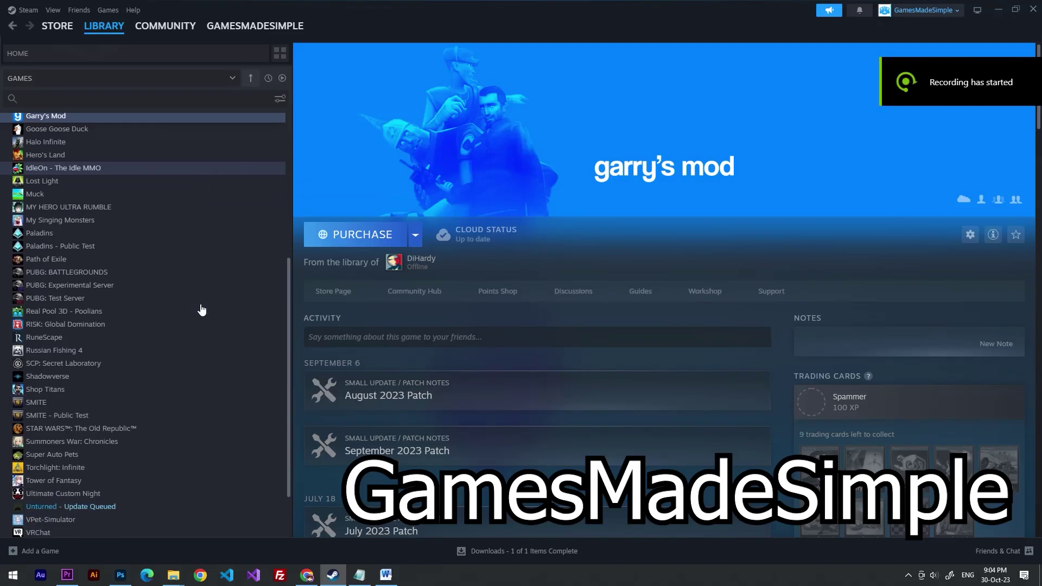
scroll(201, 309, down, 3)
scroll(201, 309, up, 8)
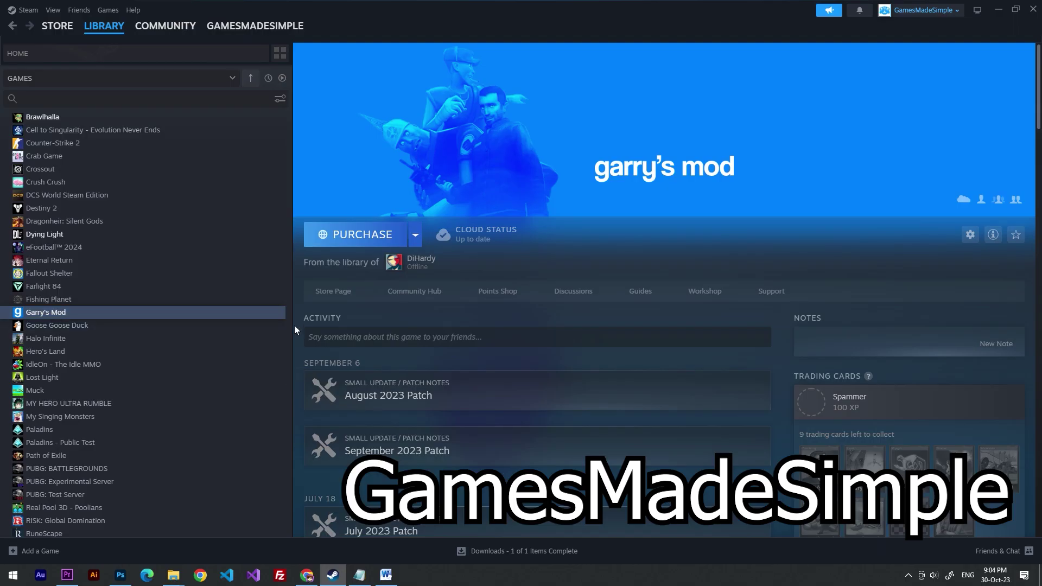
Open Steam Settings from the Steam menu and switch to the In Game section
click(27, 10)
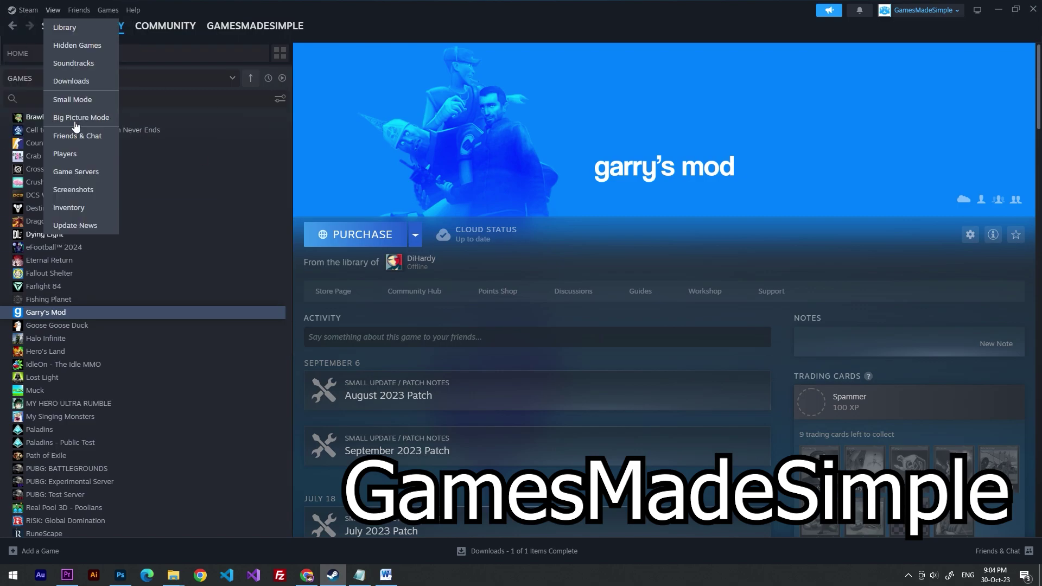
click(28, 118)
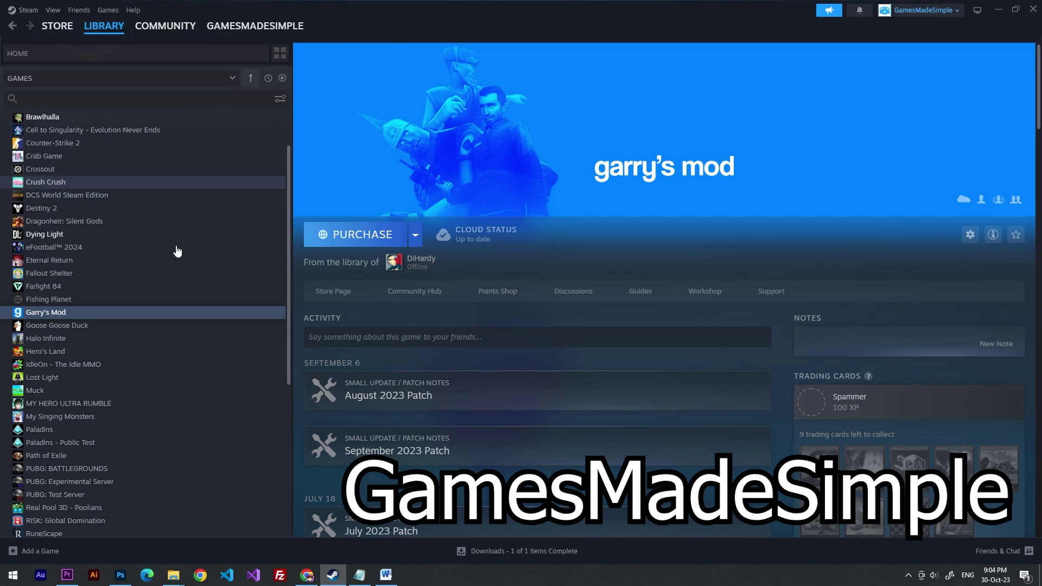
click(364, 365)
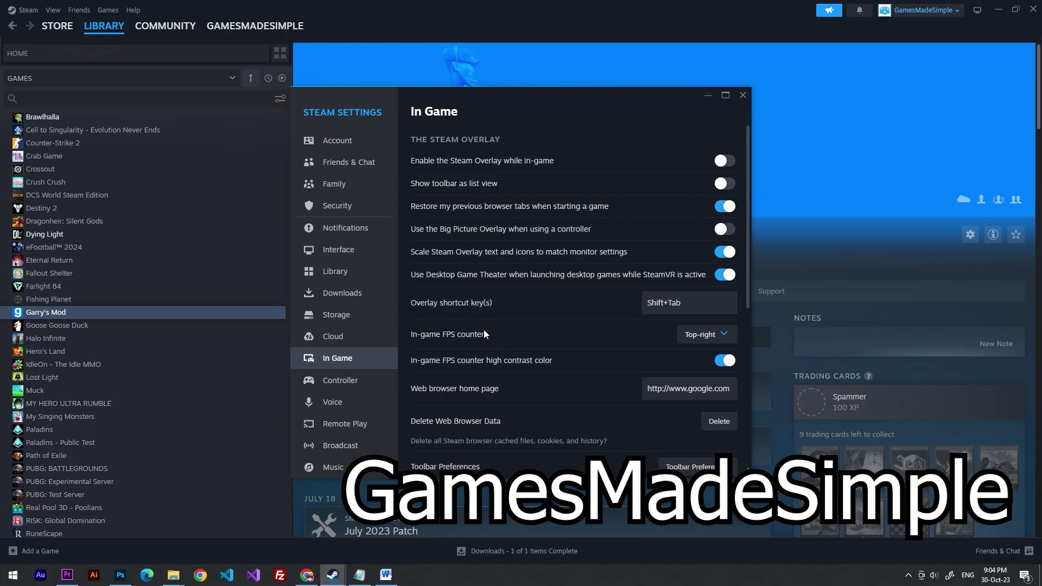
Keep the in-game FPS counter at Top-right and turn on its high contrast color
click(683, 335)
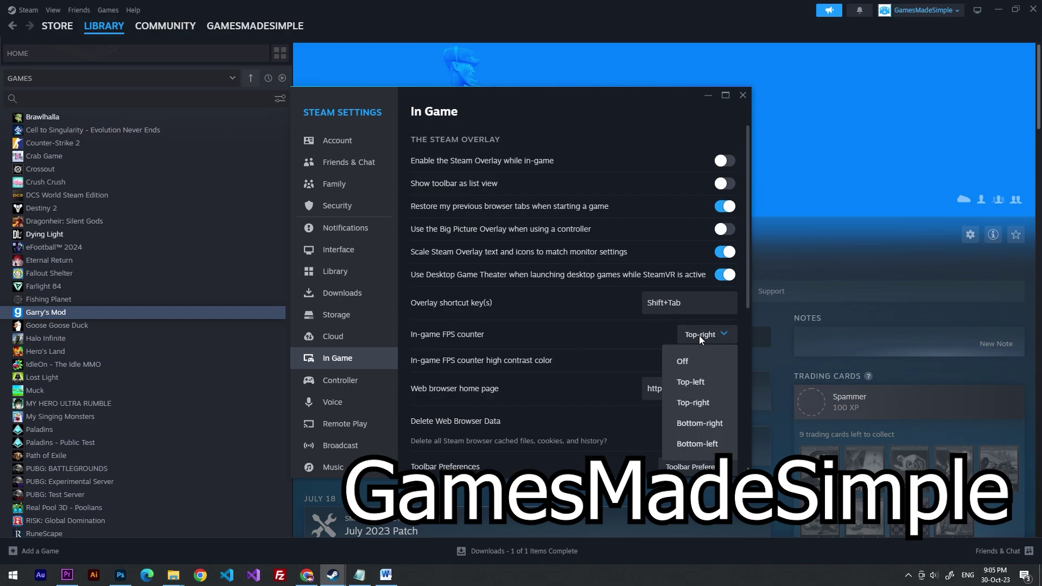
click(698, 336)
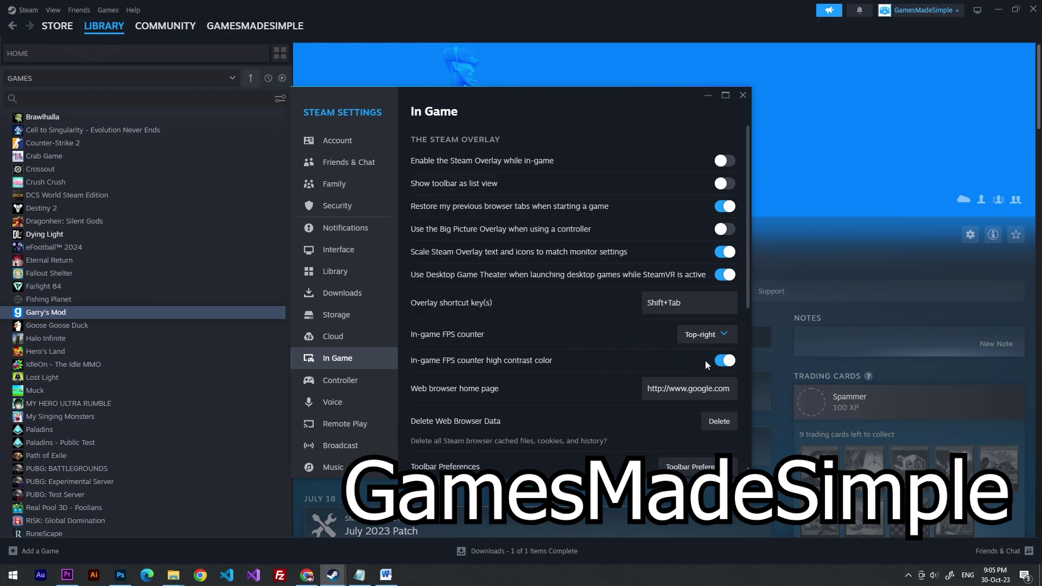
click(723, 360)
click(742, 97)
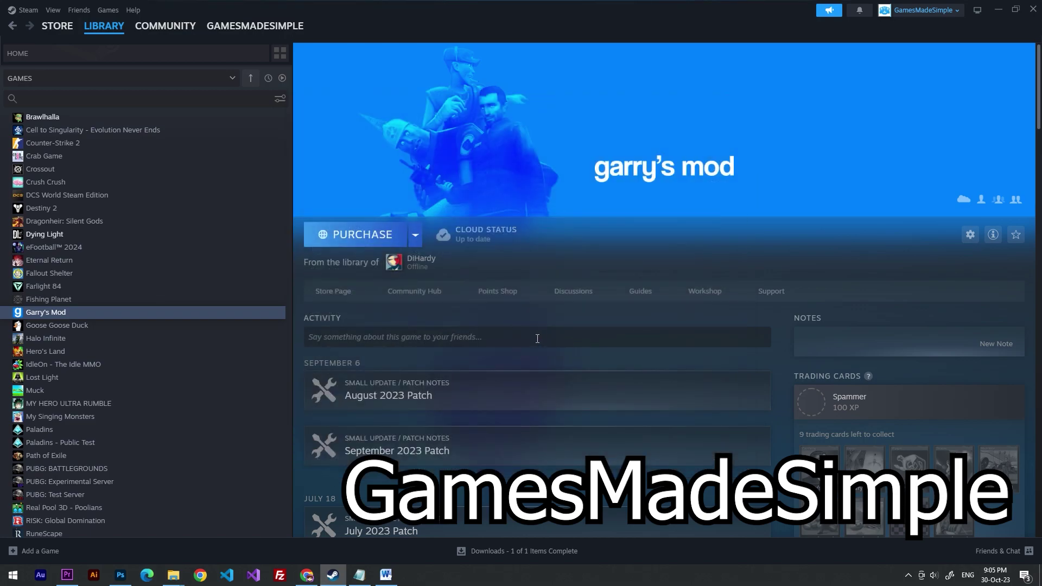